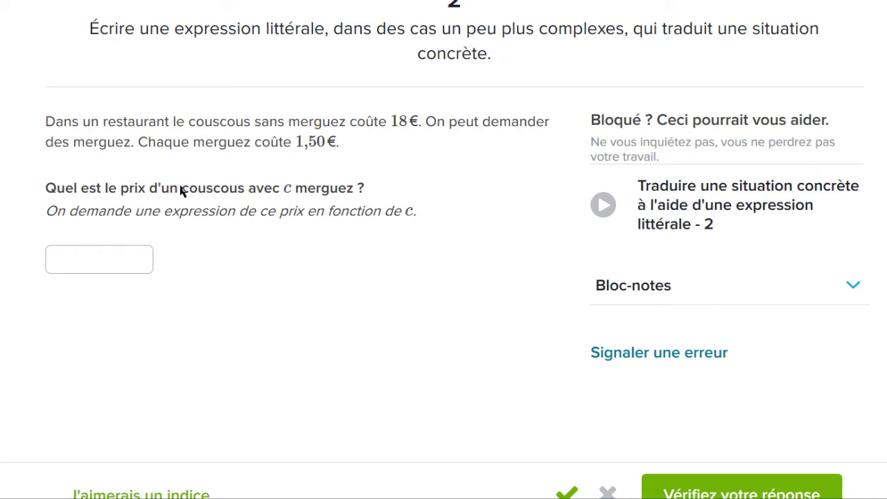
Submit 18 + 1,50 · c as the price of a couscous with c merguez and go on to the following question.
drag(284, 193, 356, 190)
click(357, 190)
double_click(288, 188)
click(115, 264)
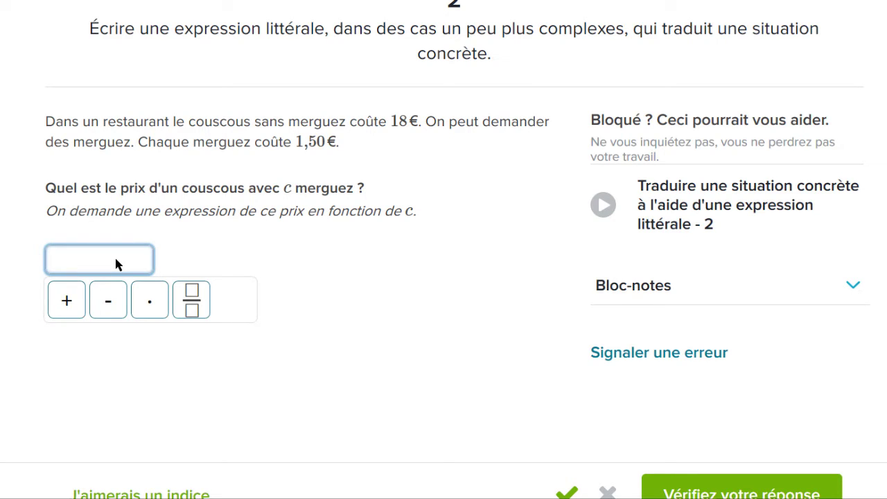
text(18)
text(+)
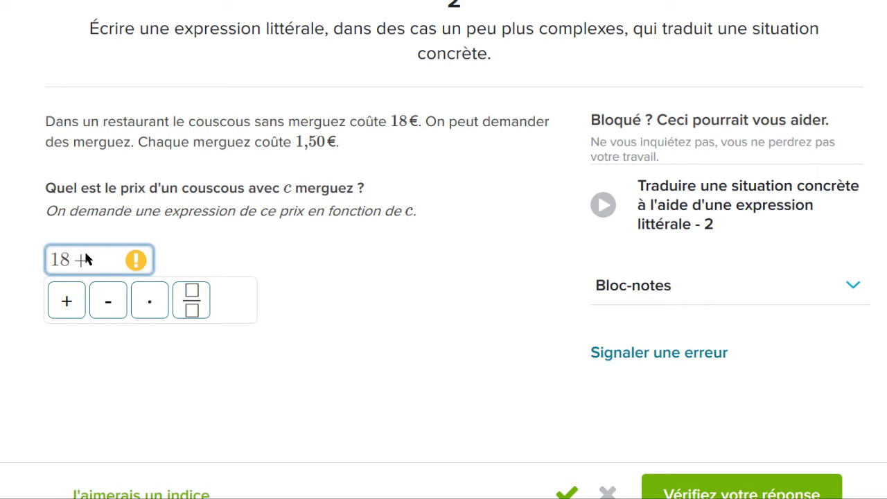
text(1,50)
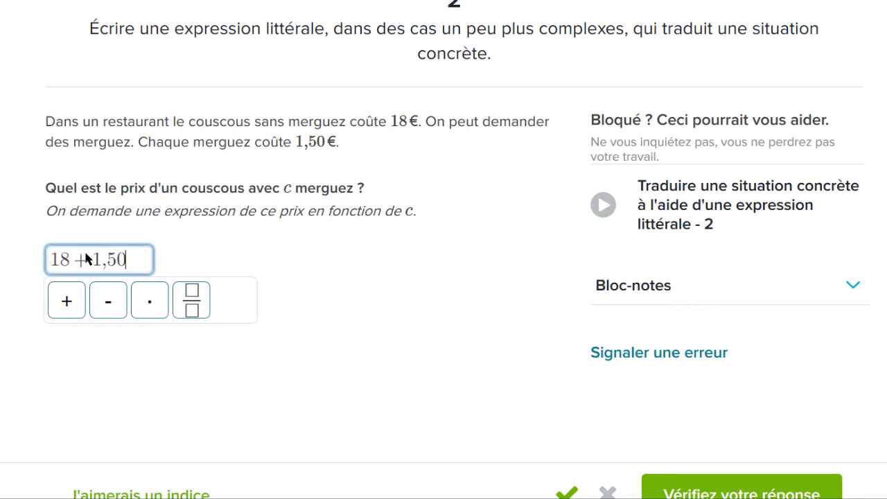
click(149, 303)
text(c)
click(707, 495)
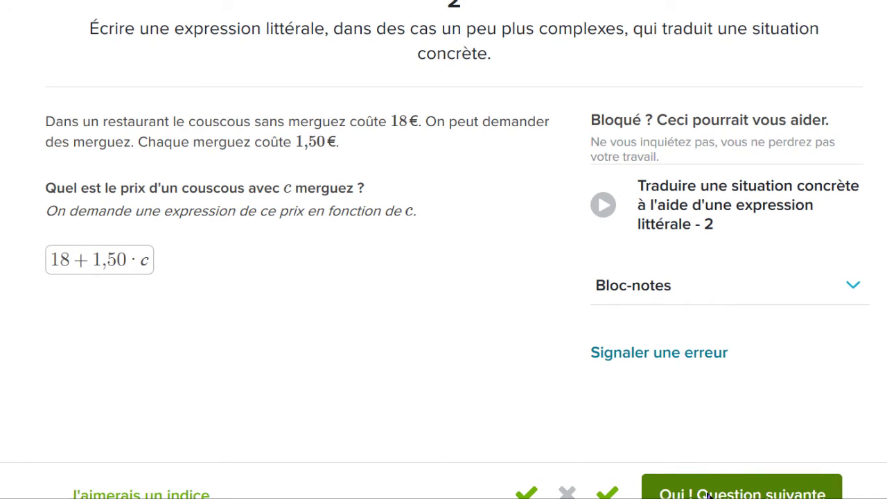
click(708, 495)
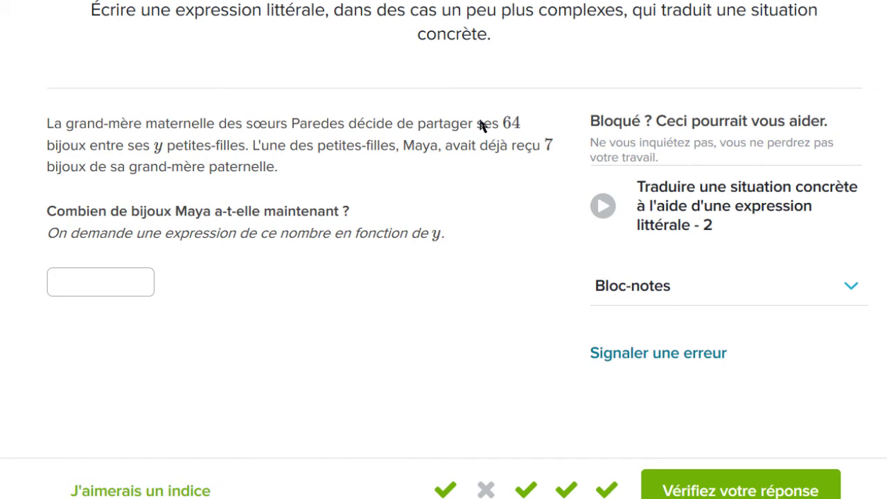
Mark the shared and already received jewels in the problem text and begin the answer with 7.
drag(503, 124, 163, 148)
drag(218, 153, 249, 150)
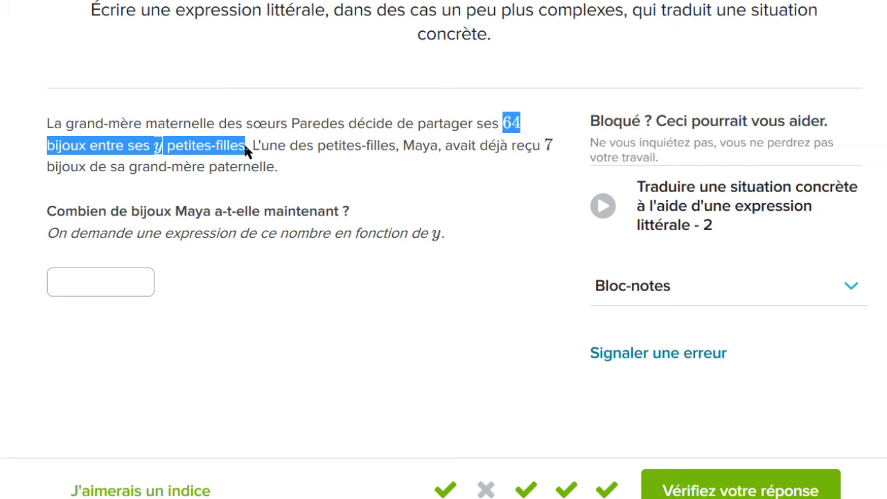
click(276, 161)
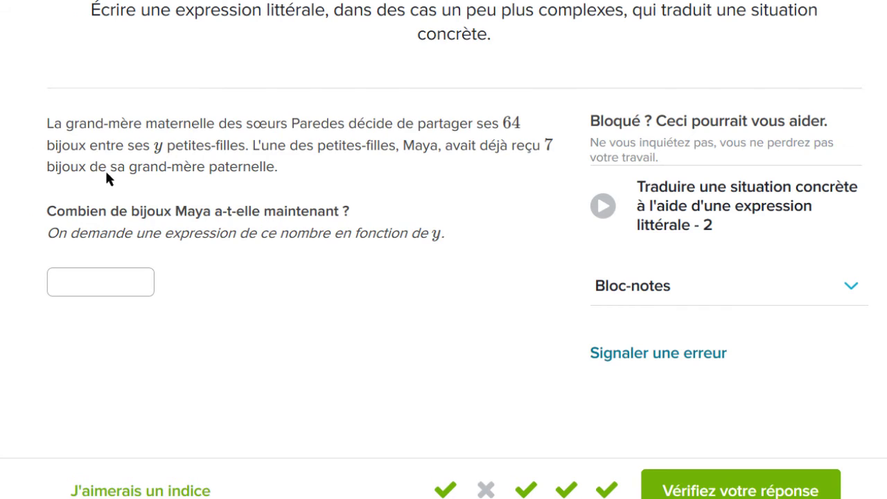
drag(532, 146, 87, 169)
click(172, 258)
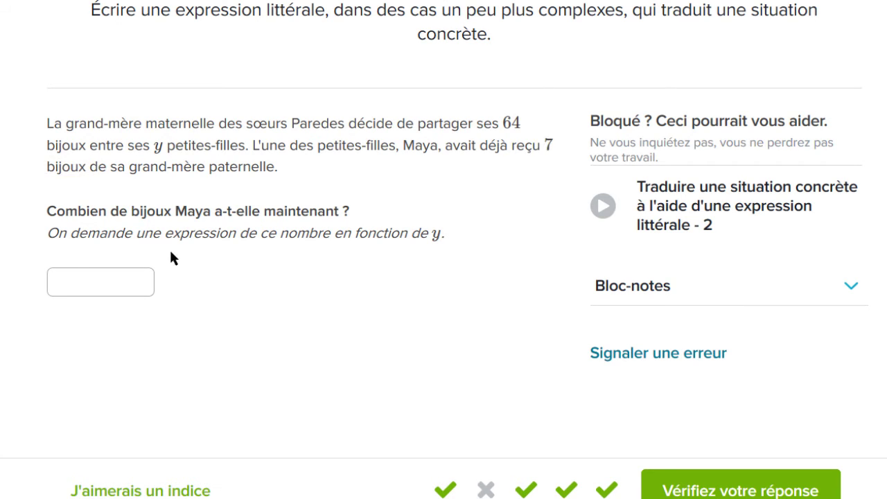
click(82, 280)
text(7)
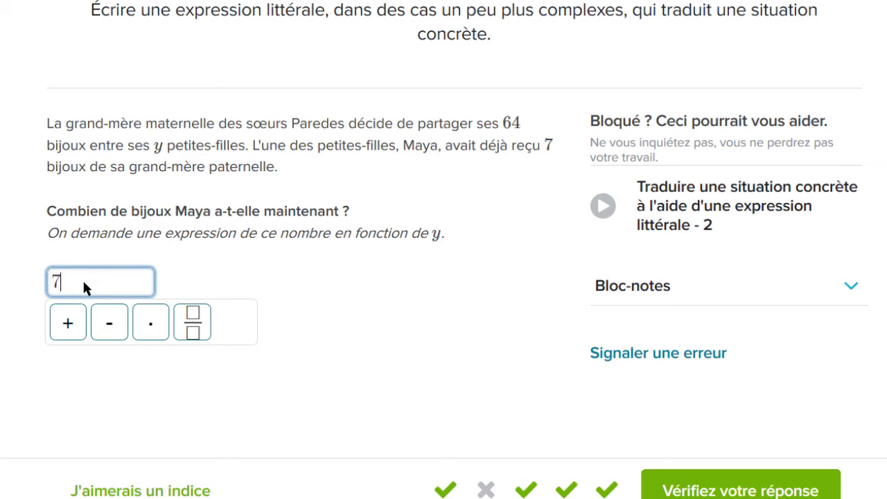
Complete the jewel expression as 7 + 64/y, submit it and go on to the following question.
click(325, 169)
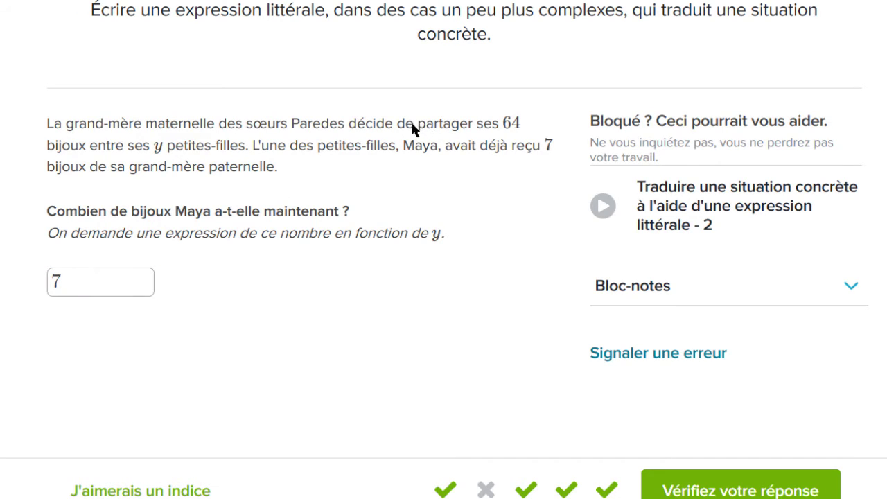
drag(412, 126, 252, 148)
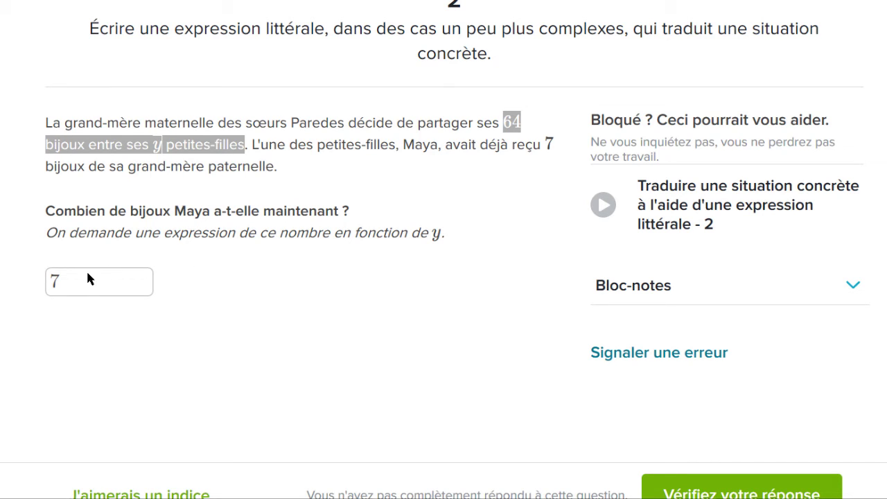
click(65, 281)
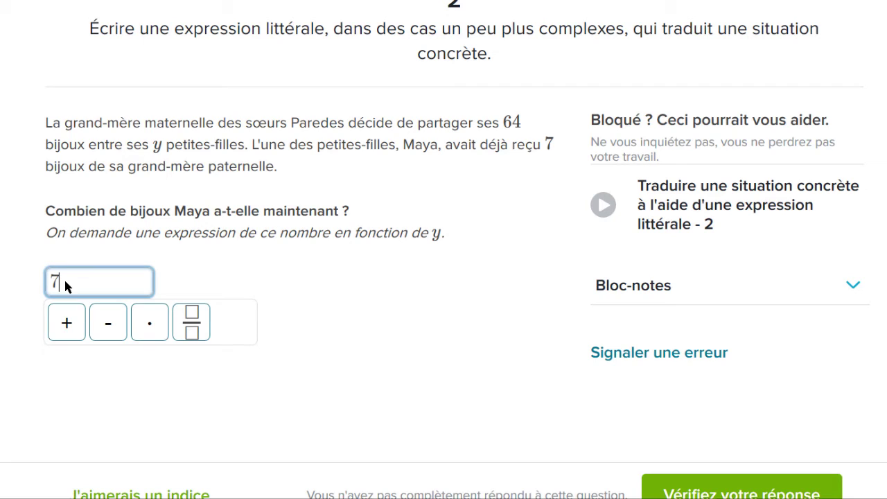
text(+)
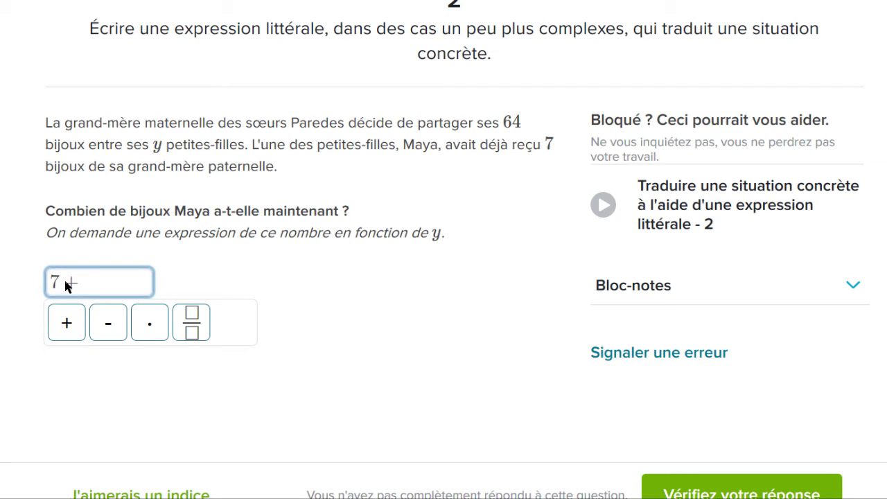
text(64/y)
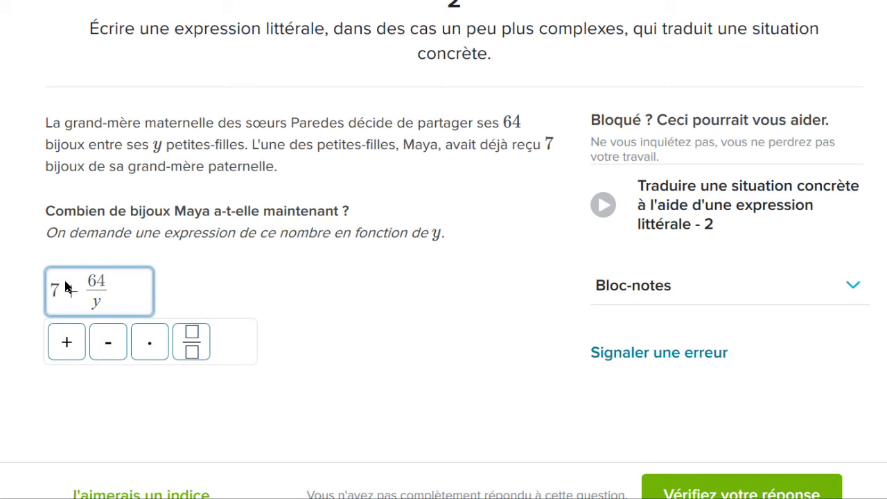
key(Return)
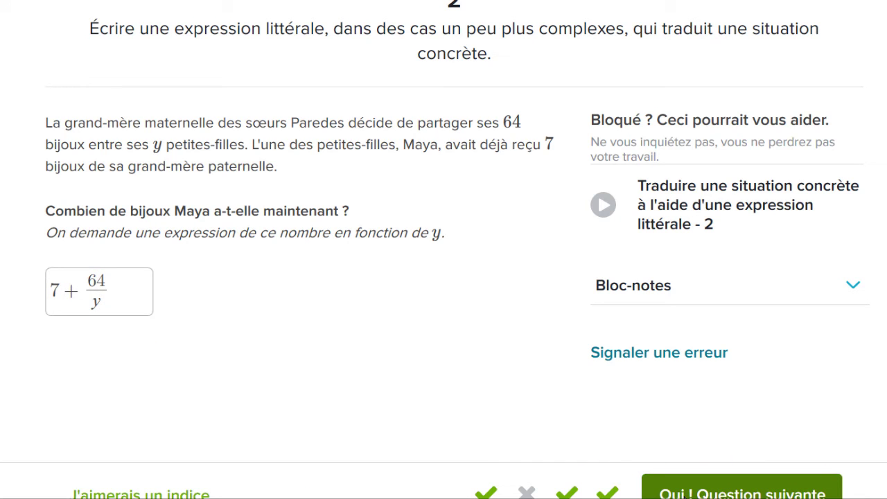
click(741, 493)
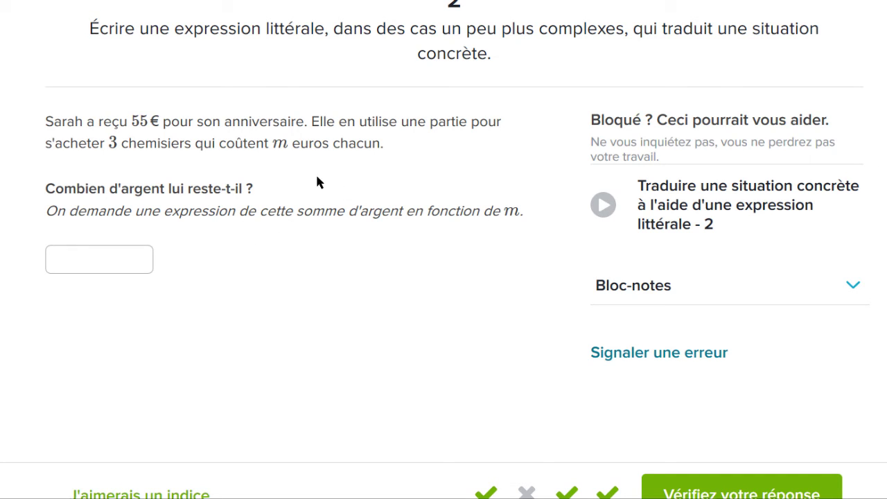
Submit 55 − 3m as the money left after buying the 3 shirts and go on to the following question.
click(76, 258)
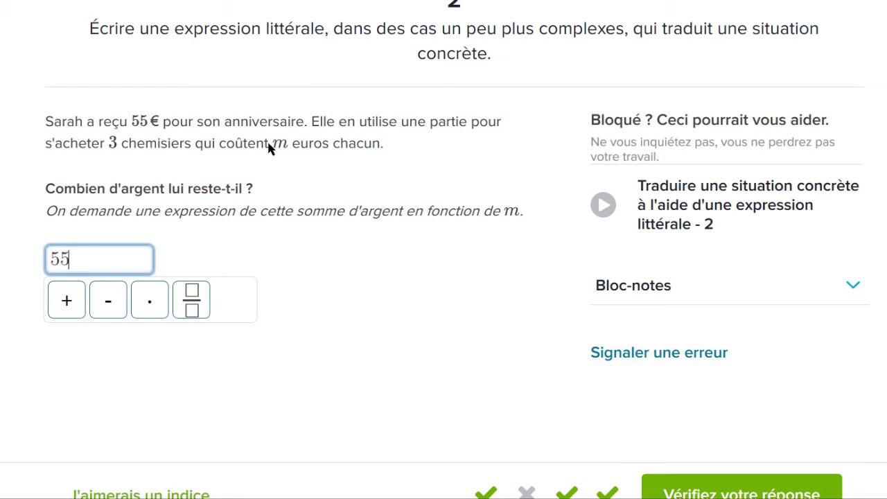
click(406, 193)
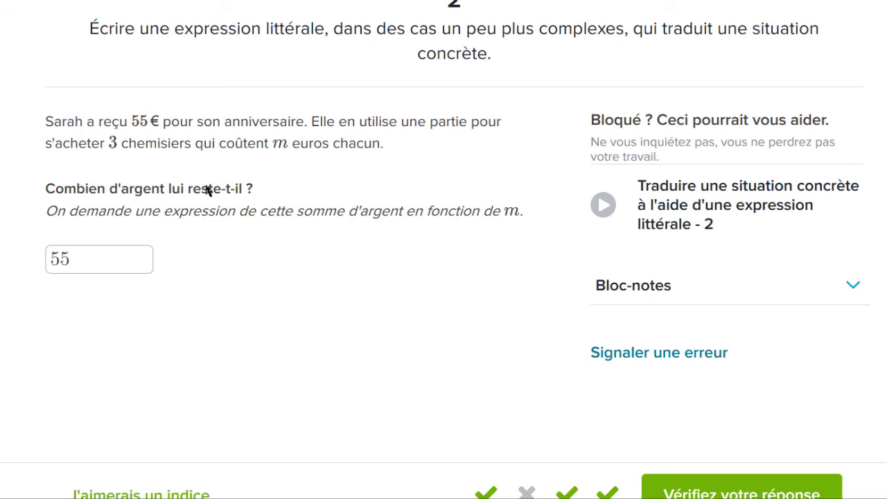
click(96, 264)
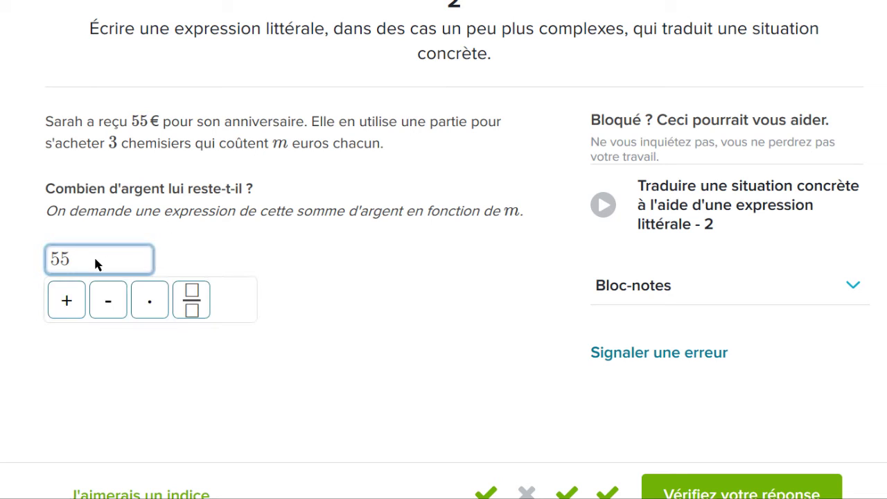
text(-)
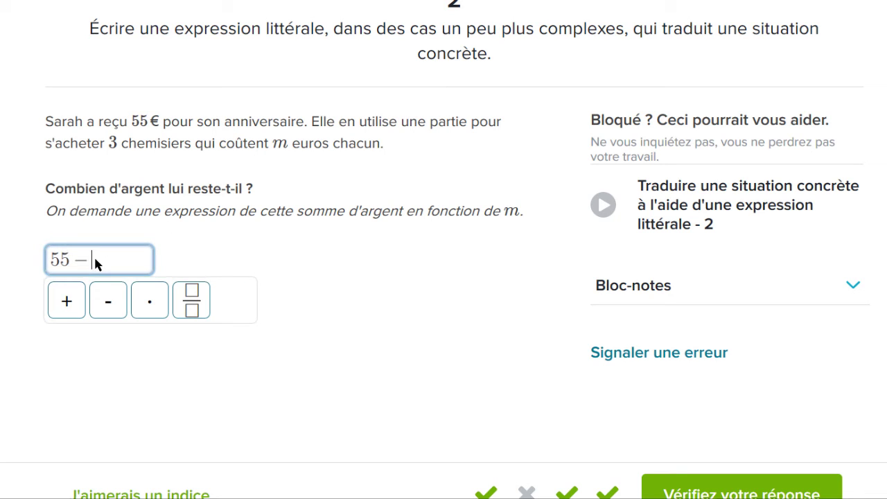
text(3m)
click(700, 486)
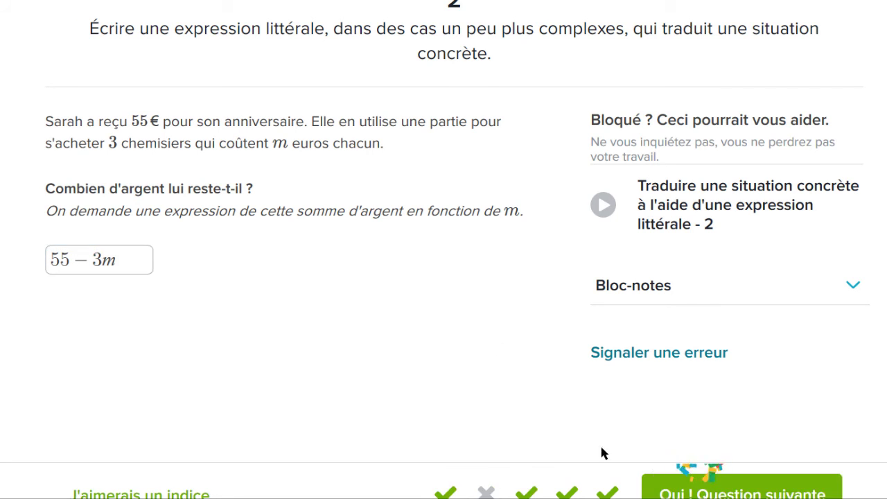
click(691, 494)
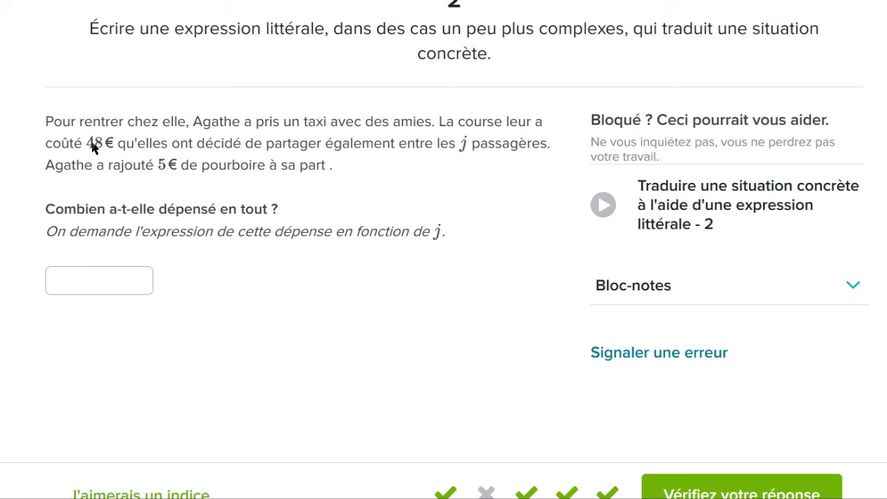
Enter 48/j + 5 as the total spent on the shared taxi ride plus tip and have the answer checked.
drag(86, 144, 115, 145)
click(75, 284)
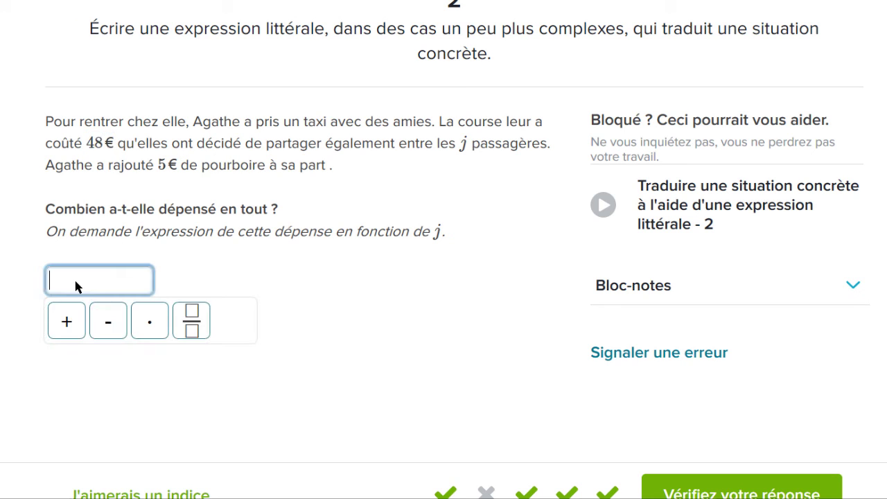
text(48/)
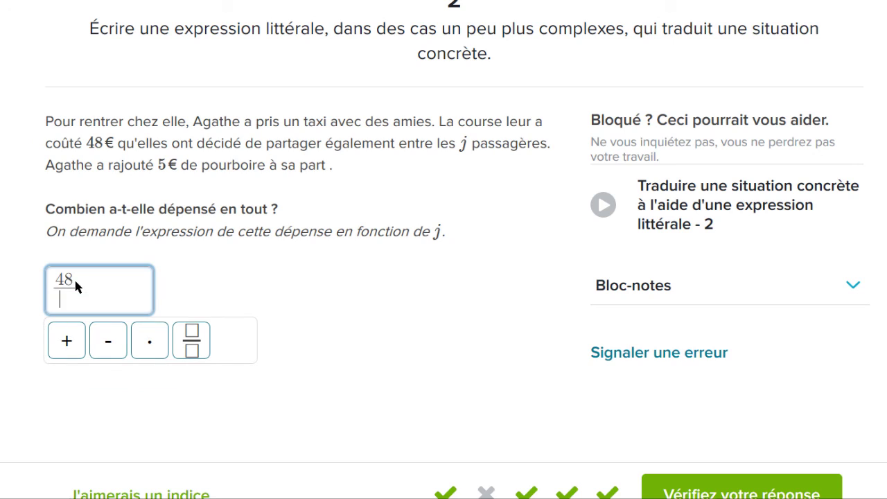
text(j)
click(103, 165)
drag(97, 165, 265, 168)
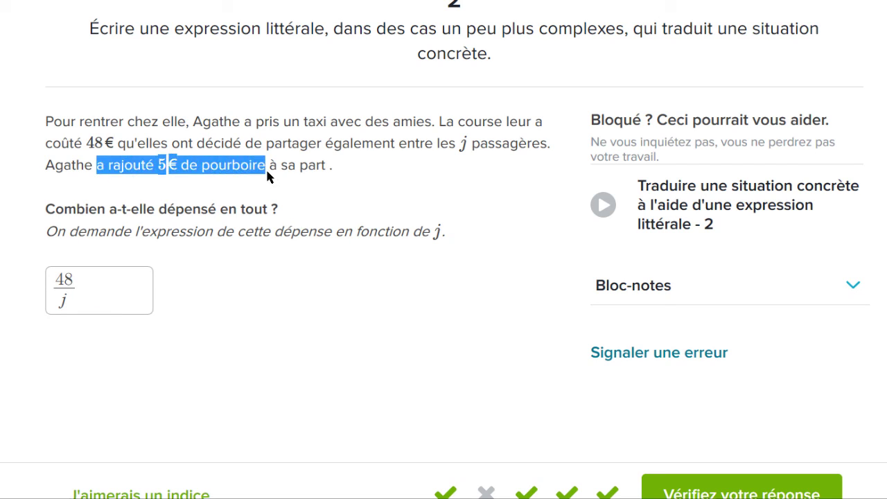
click(89, 292)
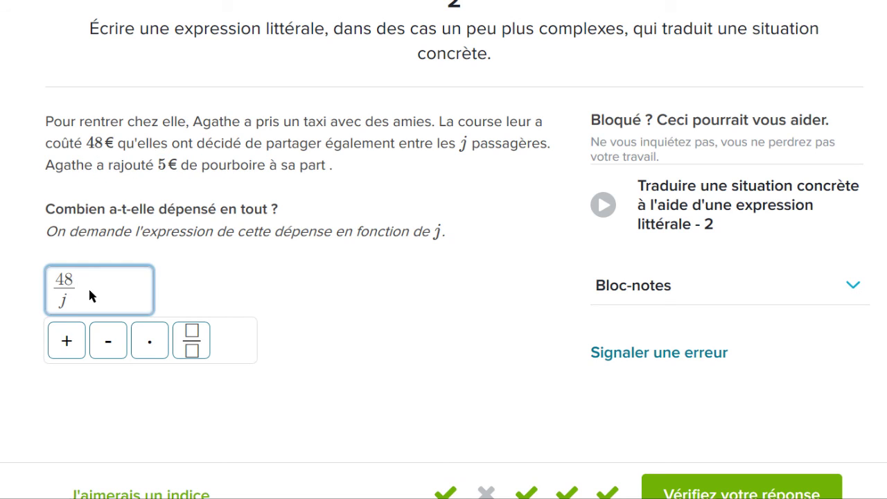
text(+5)
click(666, 477)
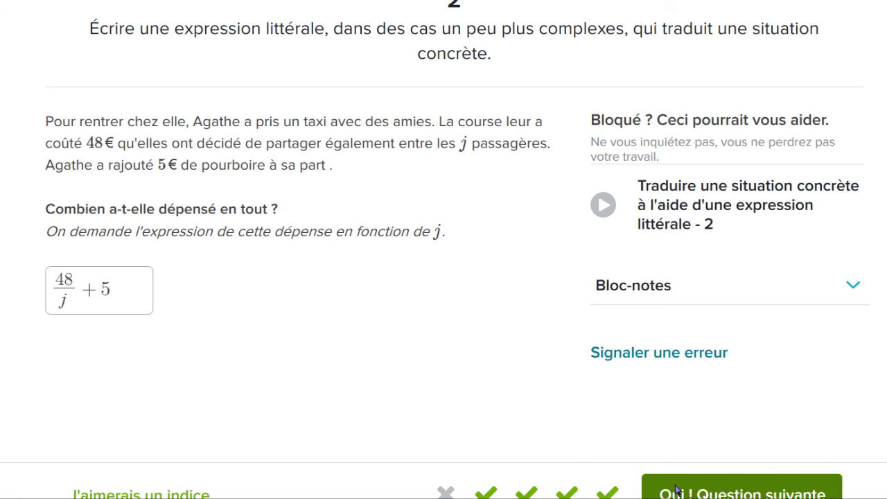